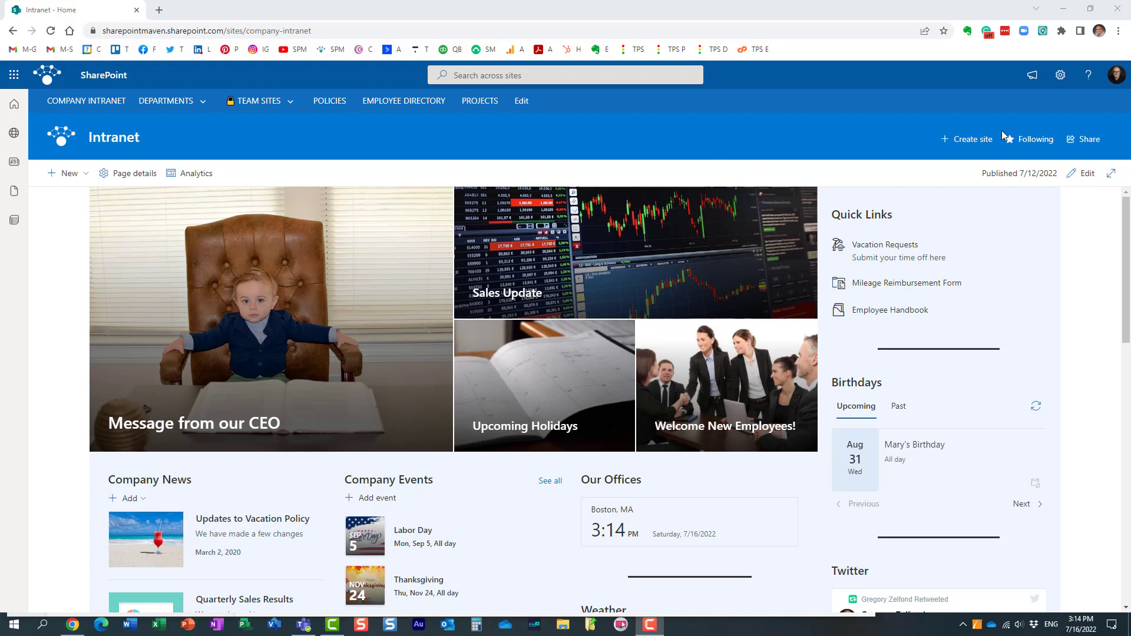
Glance at the site settings panel, then go to the Microsoft 365 admin center
click(1062, 77)
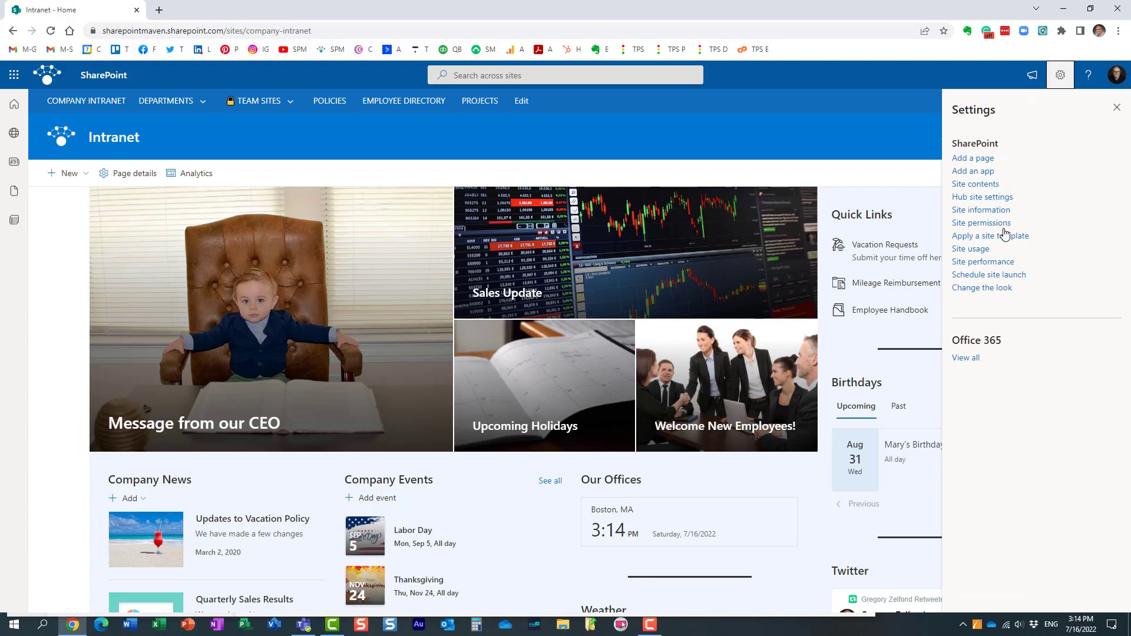
click(1116, 107)
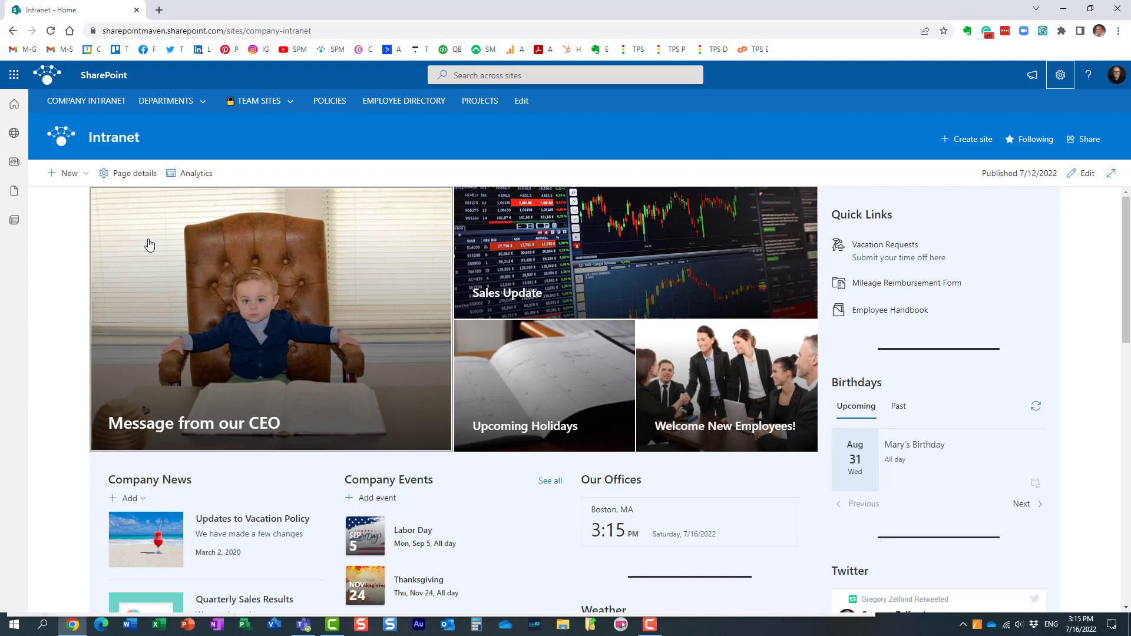
click(10, 79)
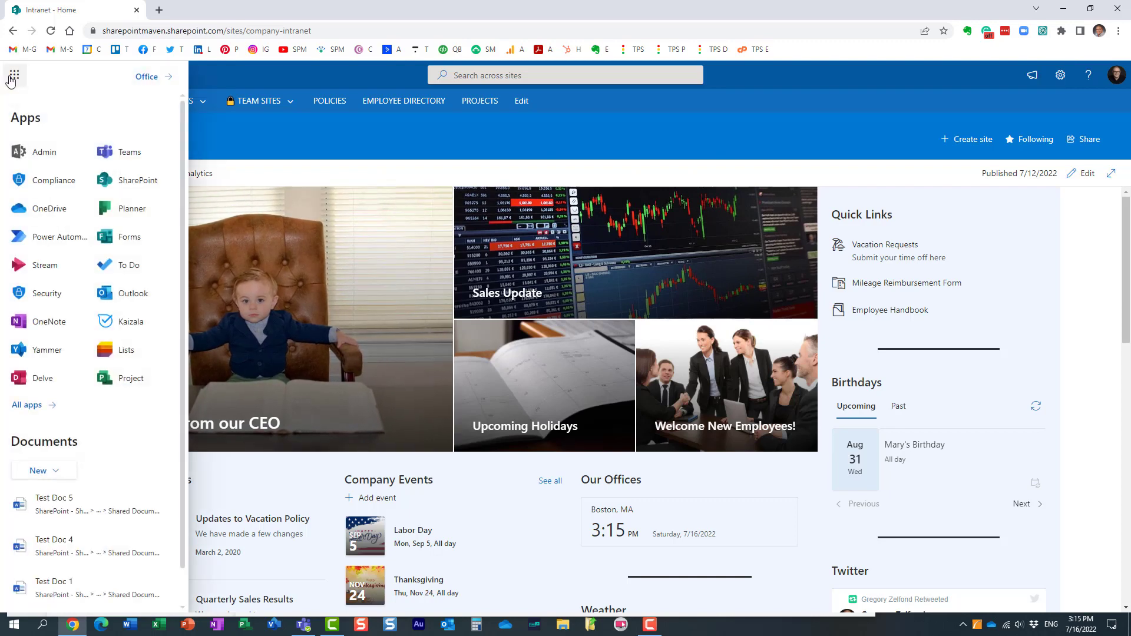
click(38, 155)
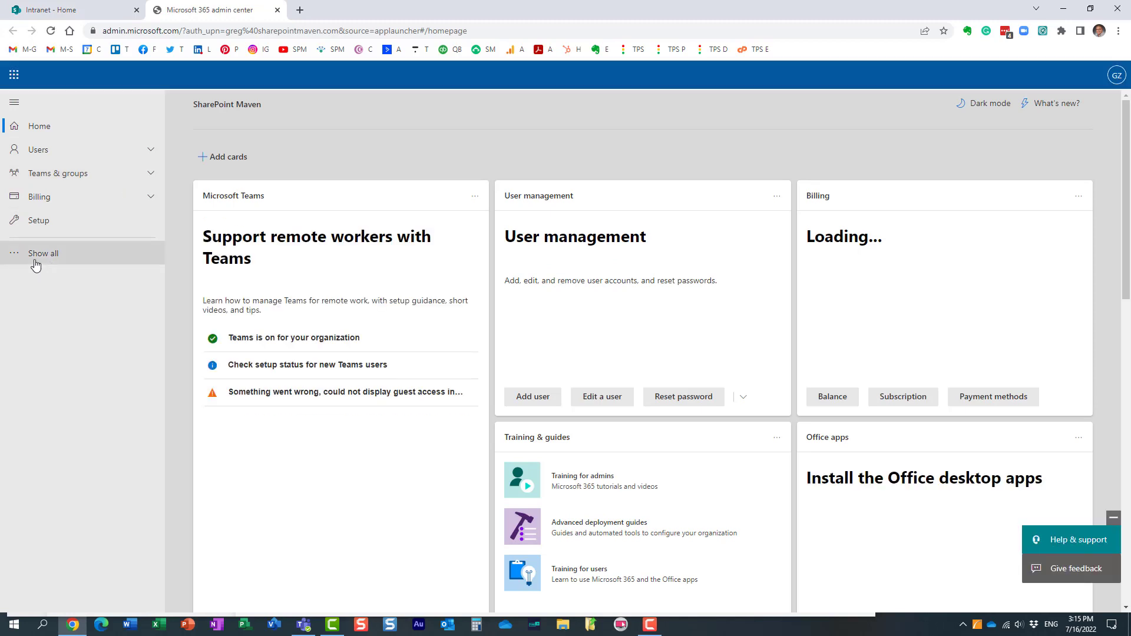
Open the SharePoint admin center from all admin centers and expand Policies
click(36, 265)
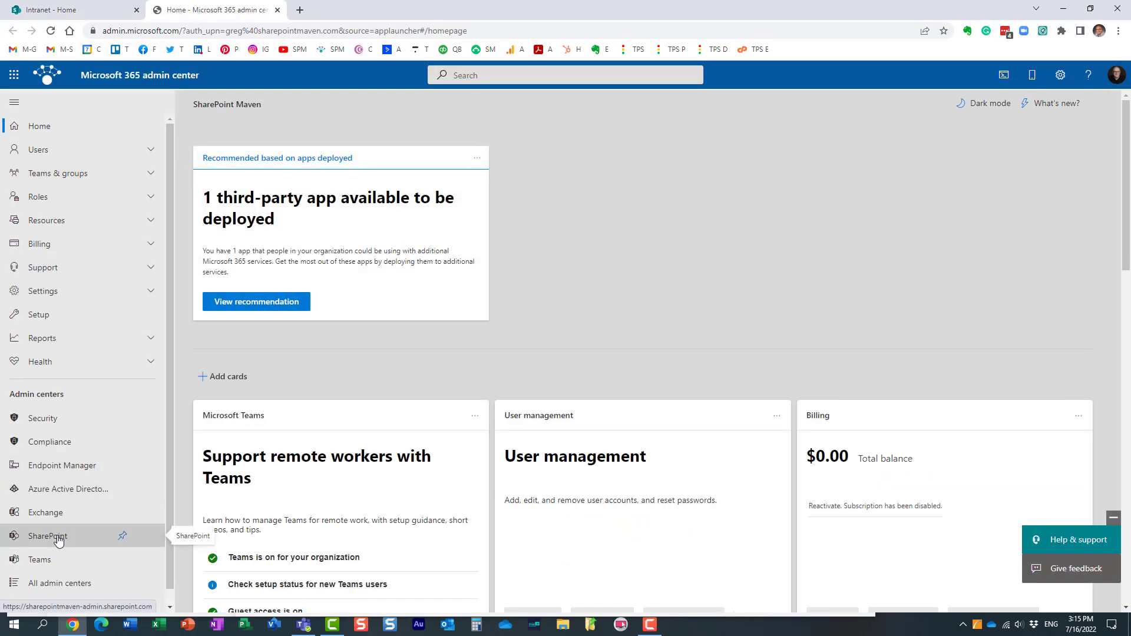
click(57, 541)
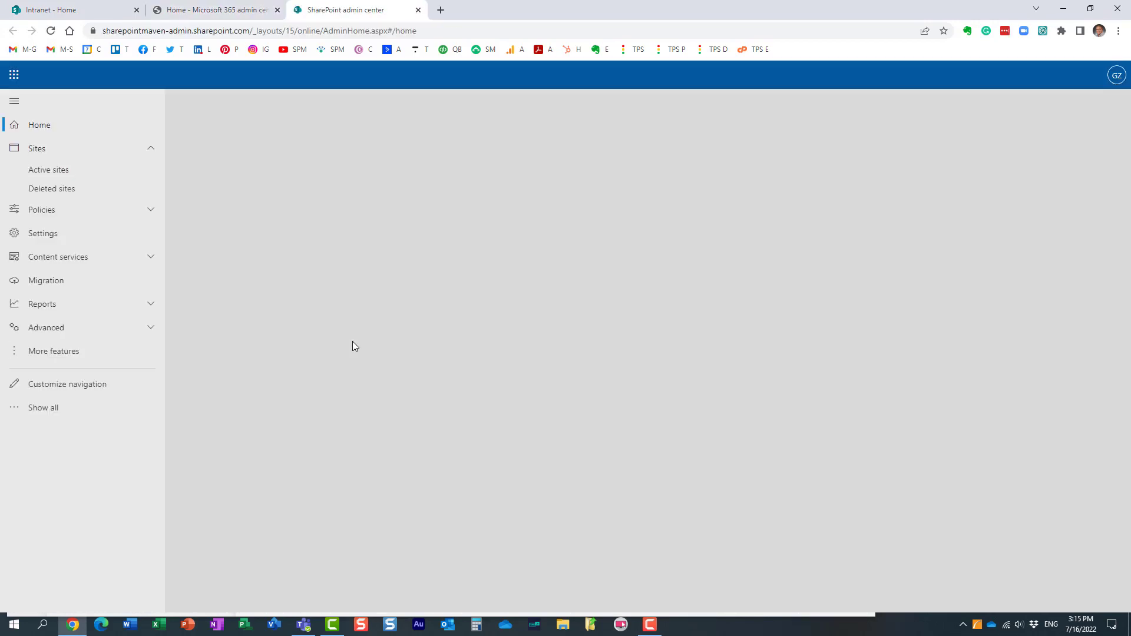
click(54, 211)
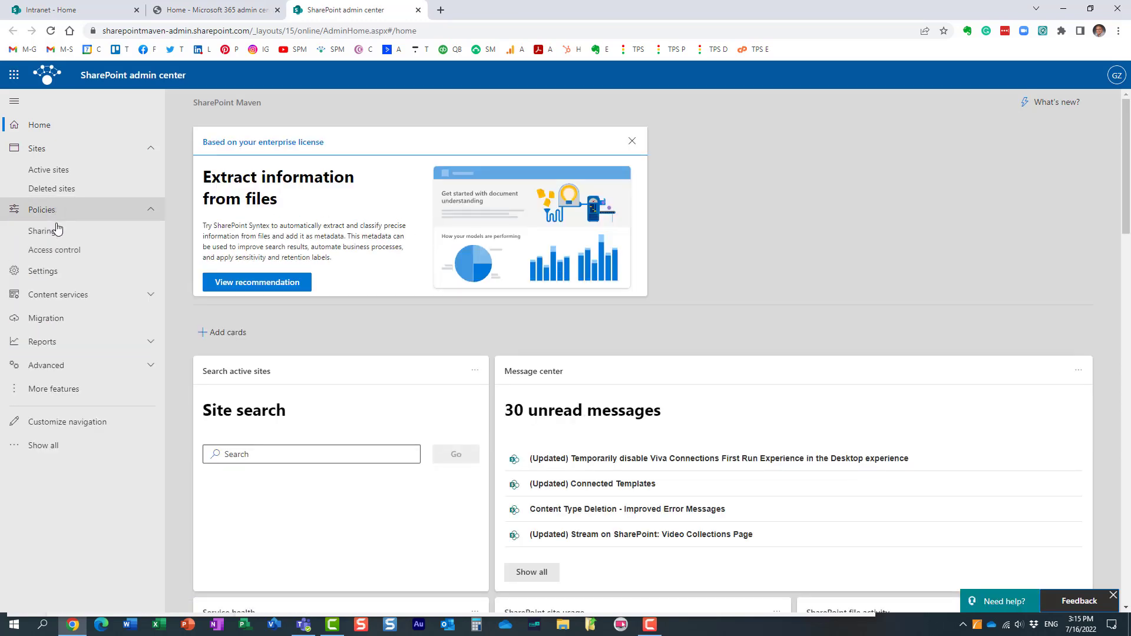
Go to Policies > Sharing and expand More external sharing settings
click(55, 230)
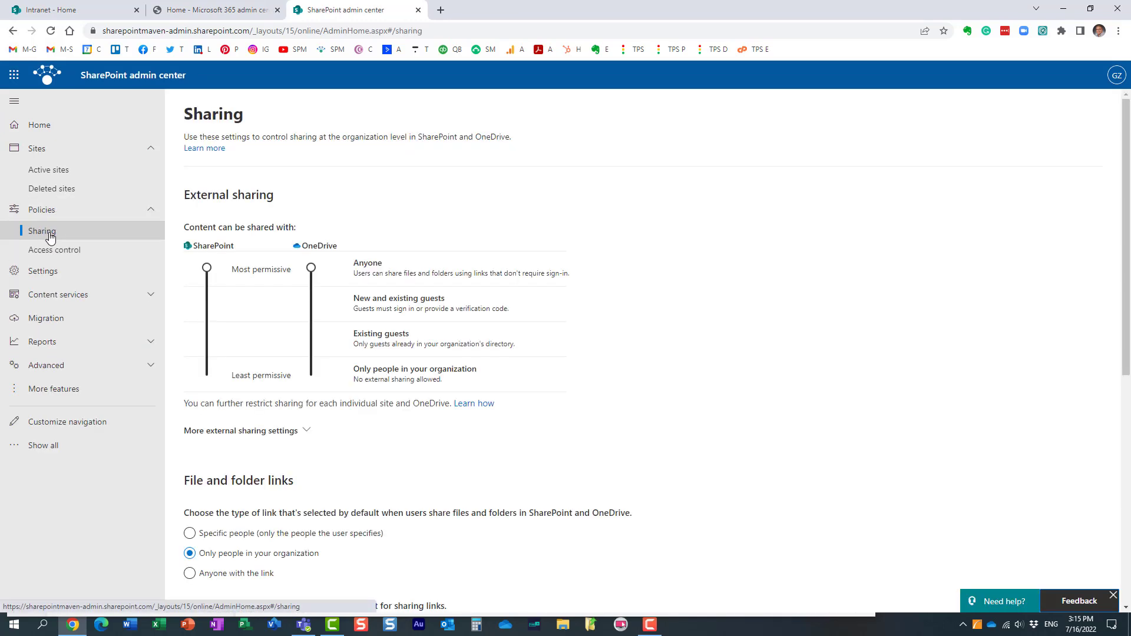
click(288, 432)
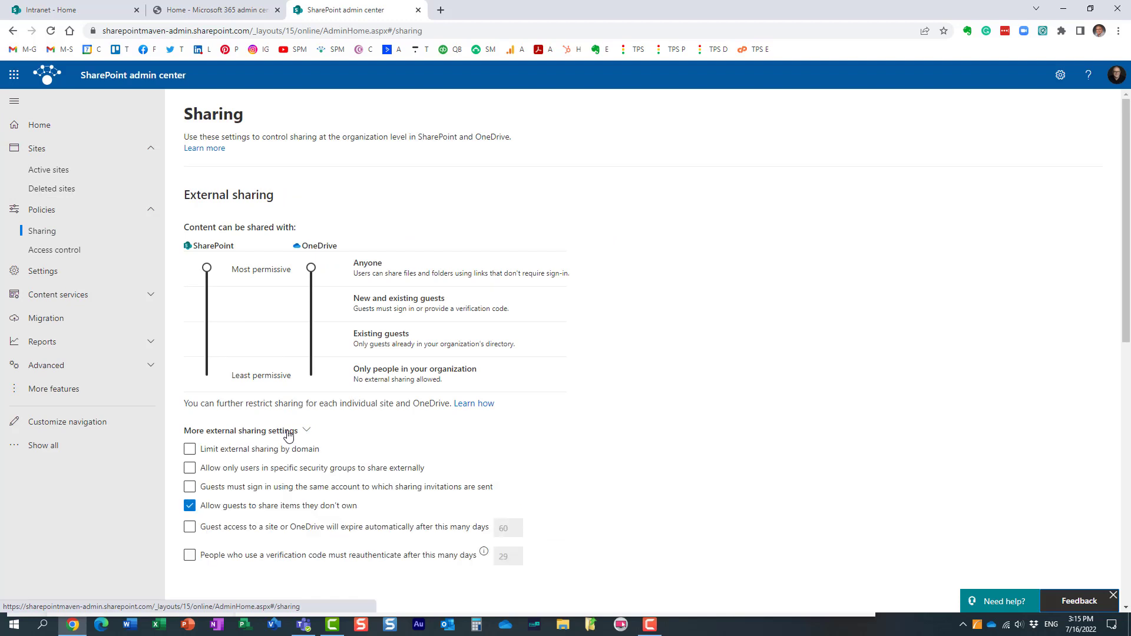
scroll(423, 407, down, 2)
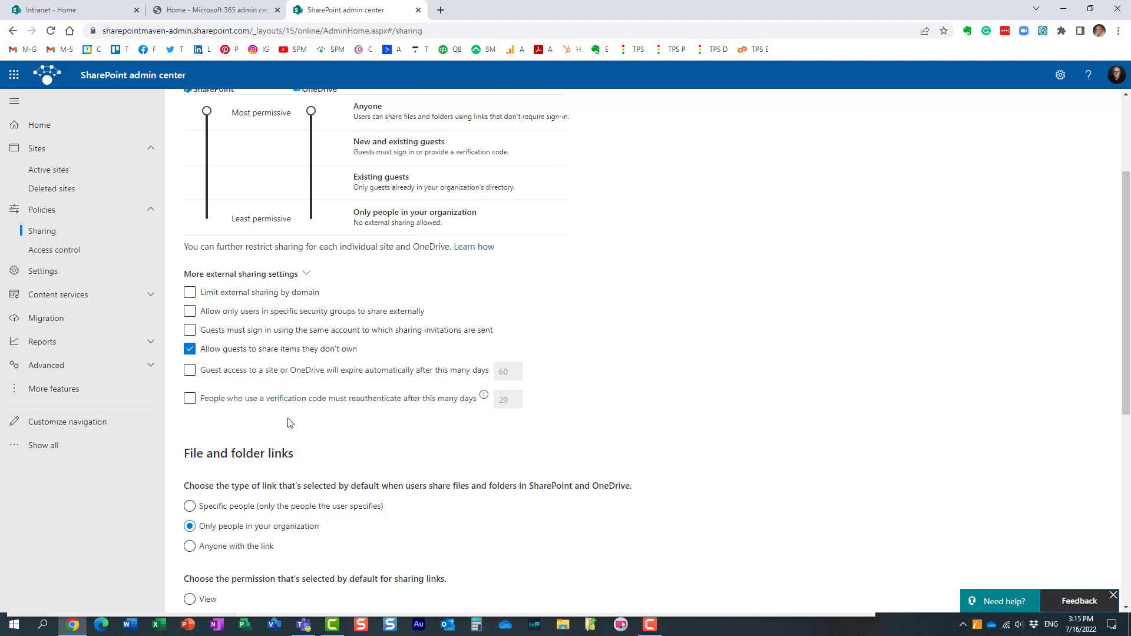
Turn on automatic guest access expiry and change its days from 60 to 50
click(190, 371)
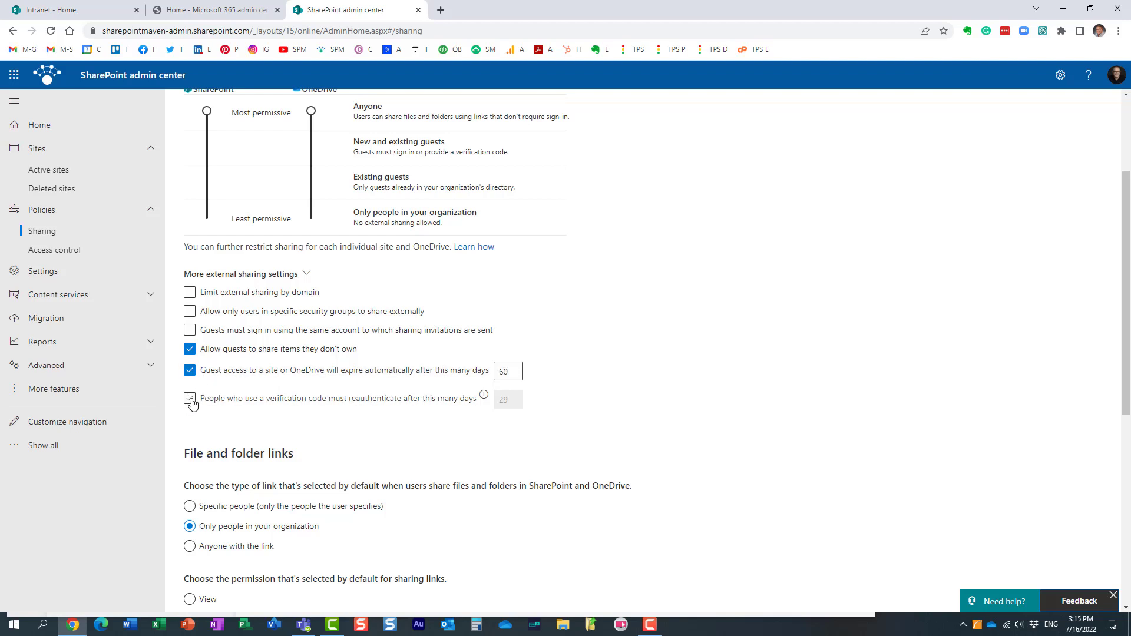
click(188, 373)
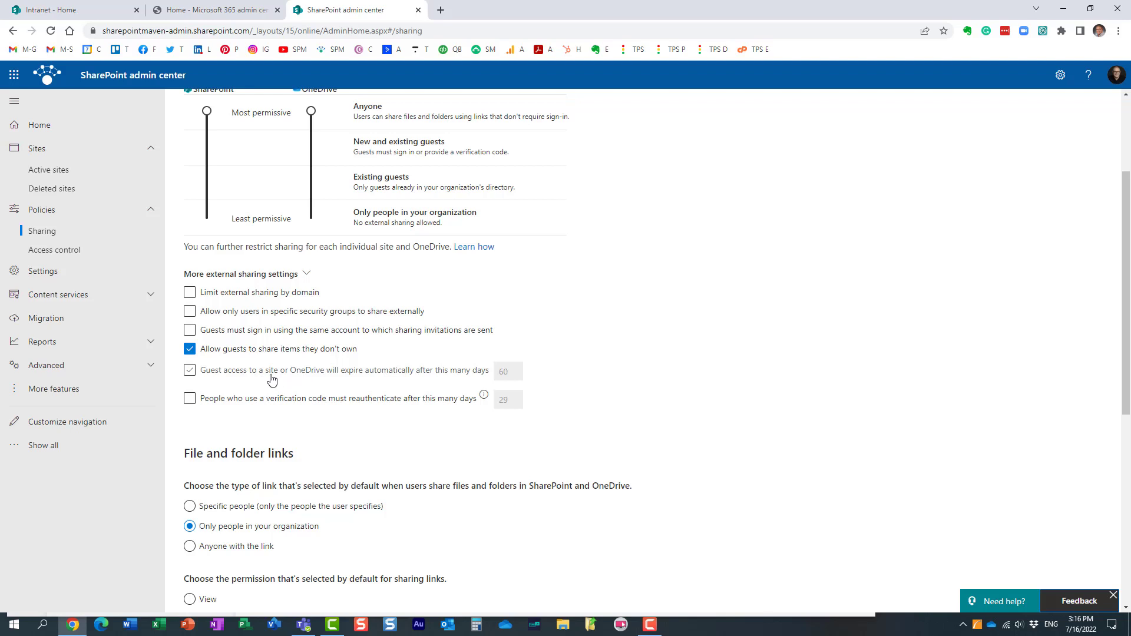
click(189, 371)
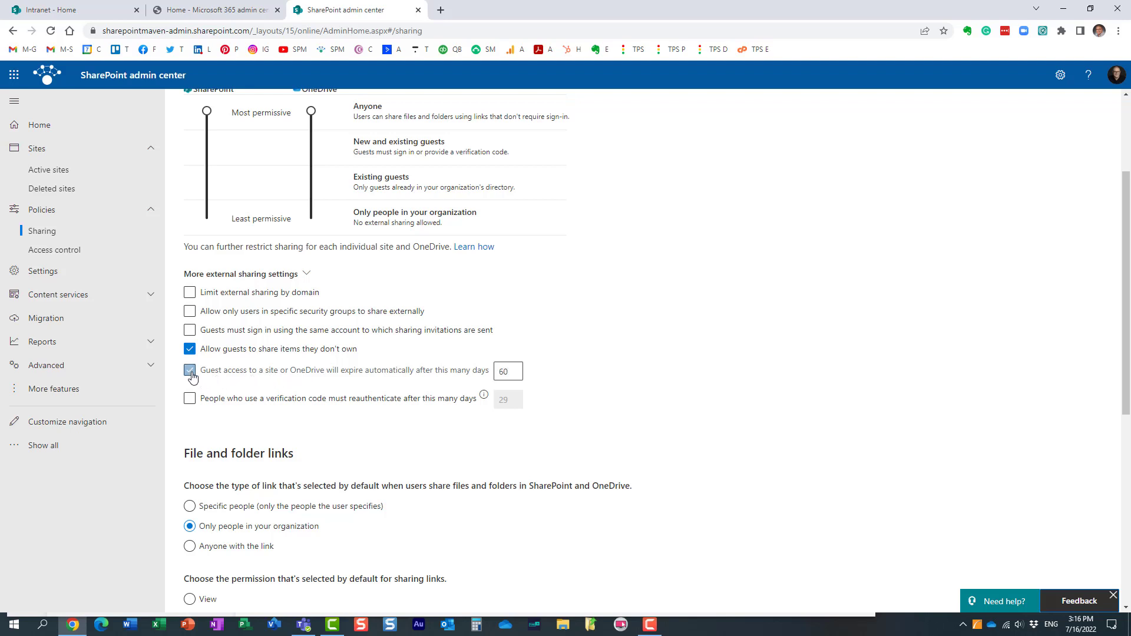
double_click(502, 373)
text(1)
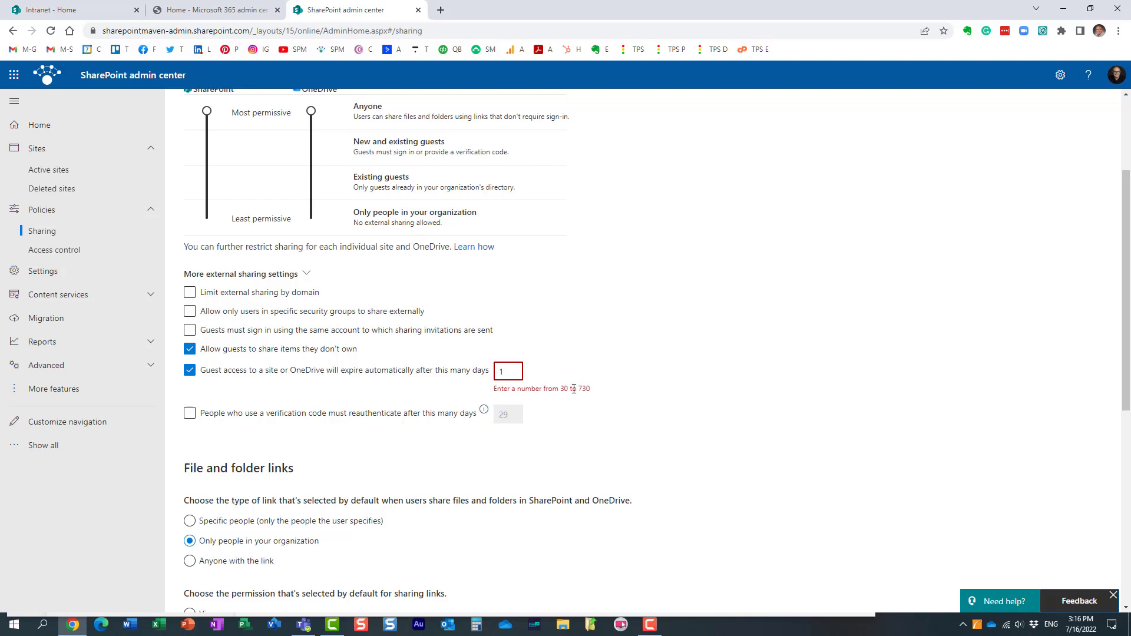
key(ctrl+a)
text(50)
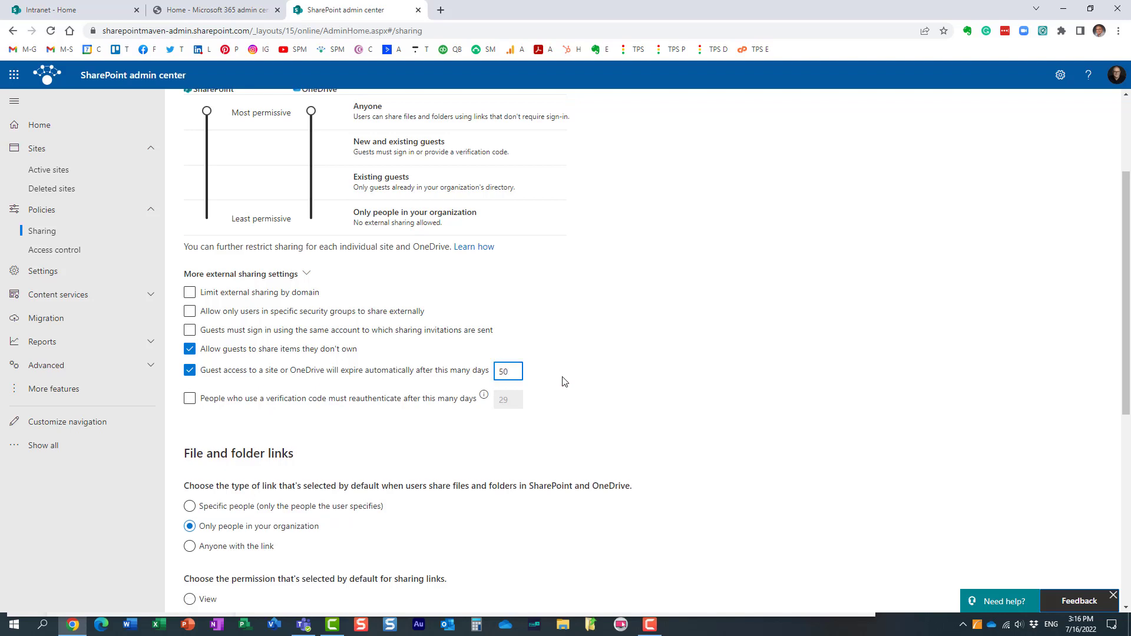
Turn on verification-code reauthentication and replace the 29-day value, typing 500
click(189, 400)
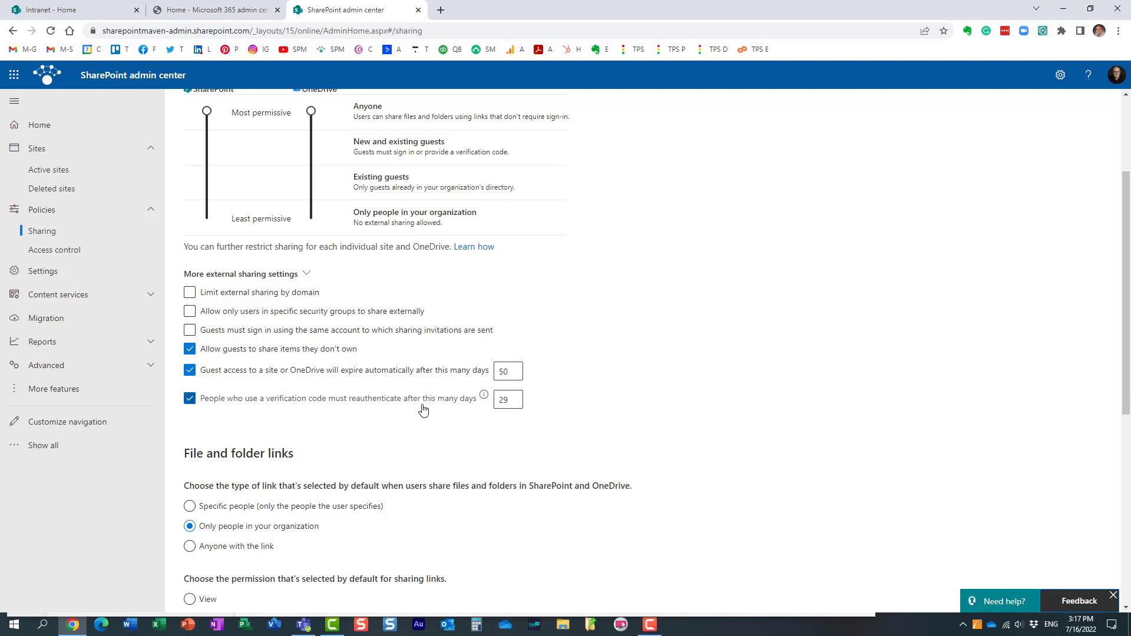
click(514, 398)
double_click(514, 398)
text(1)
key(BackSpace)
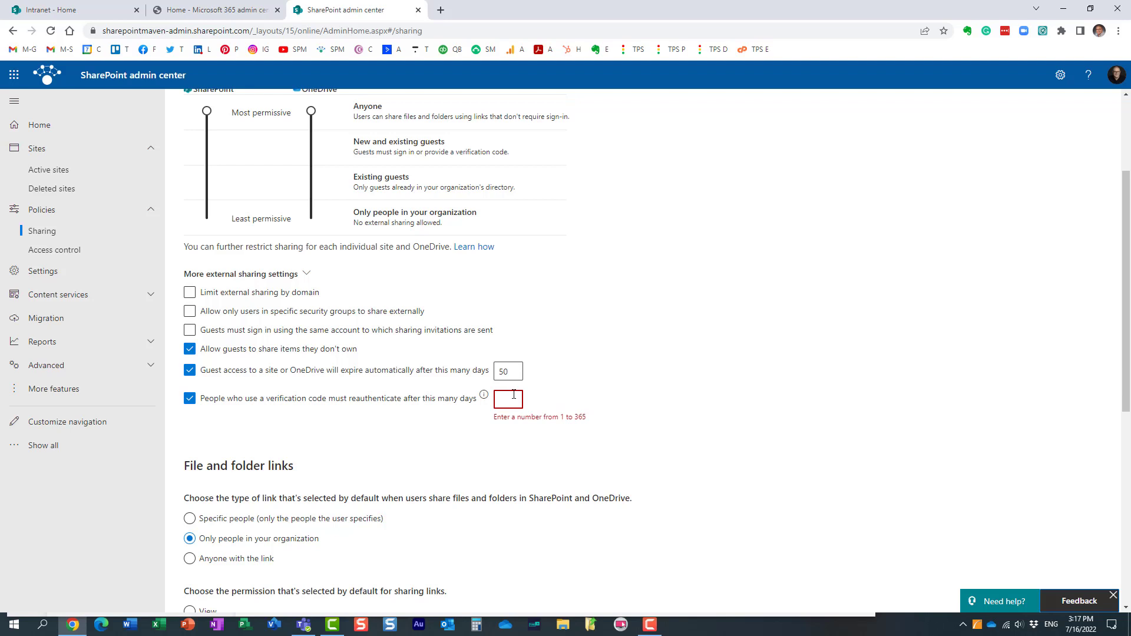
text(300)
click(509, 434)
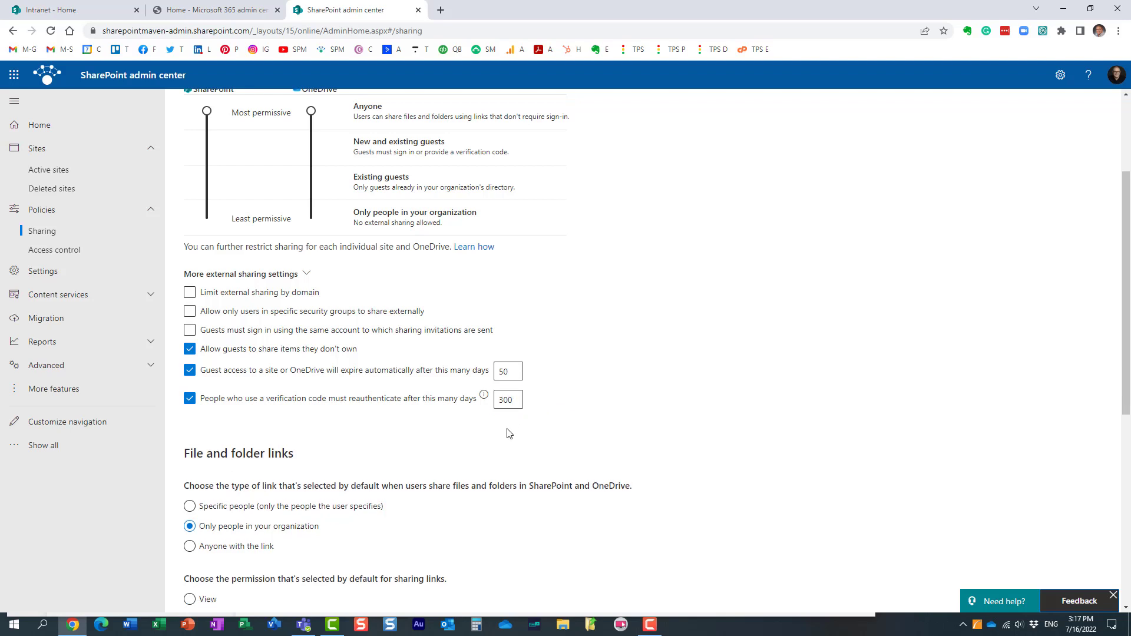
drag(514, 400, 491, 401)
text(500)
Trim the reauthentication days to 50, scroll through the page, then go to the Intranet tab
click(528, 398)
key(BackSpace)
scroll(478, 440, down, 3)
scroll(478, 440, down, 4)
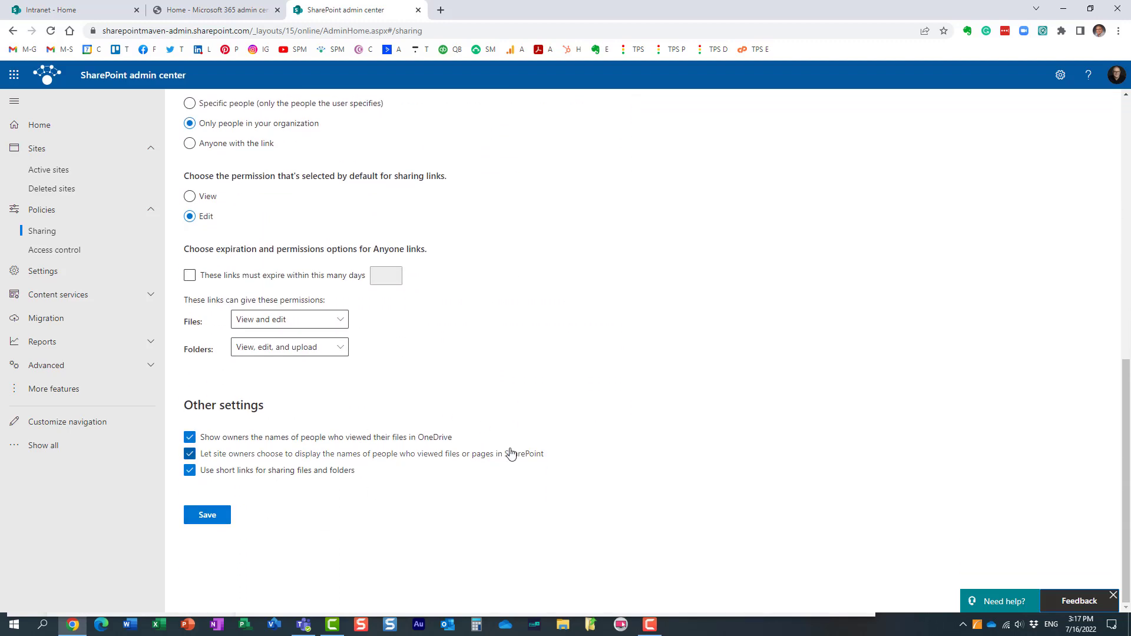
scroll(502, 472, up, 9)
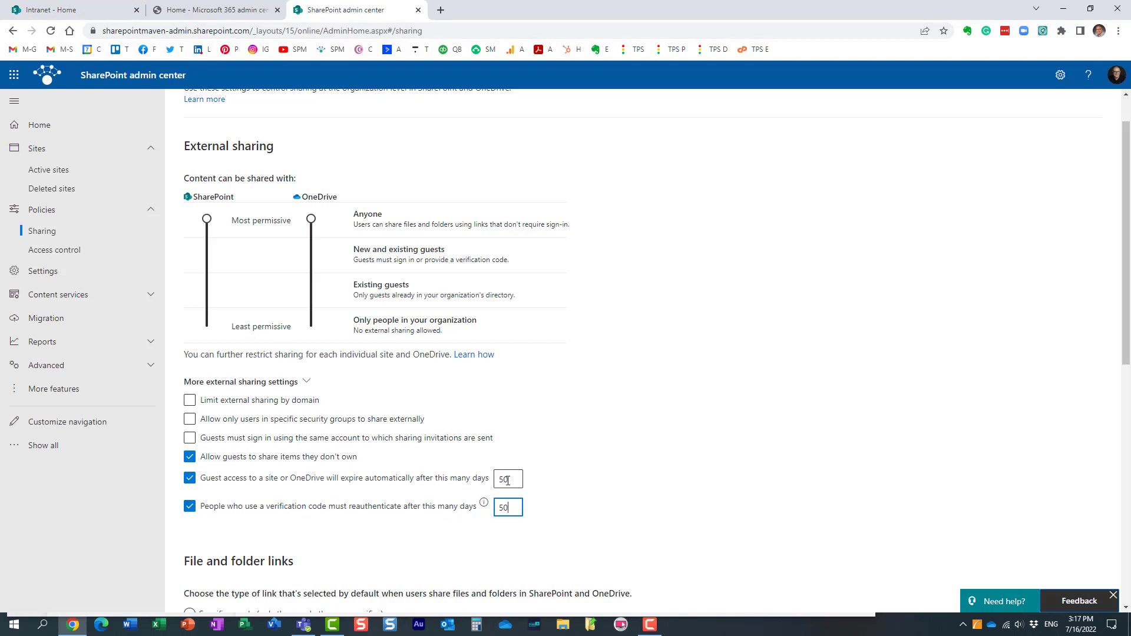
click(97, 10)
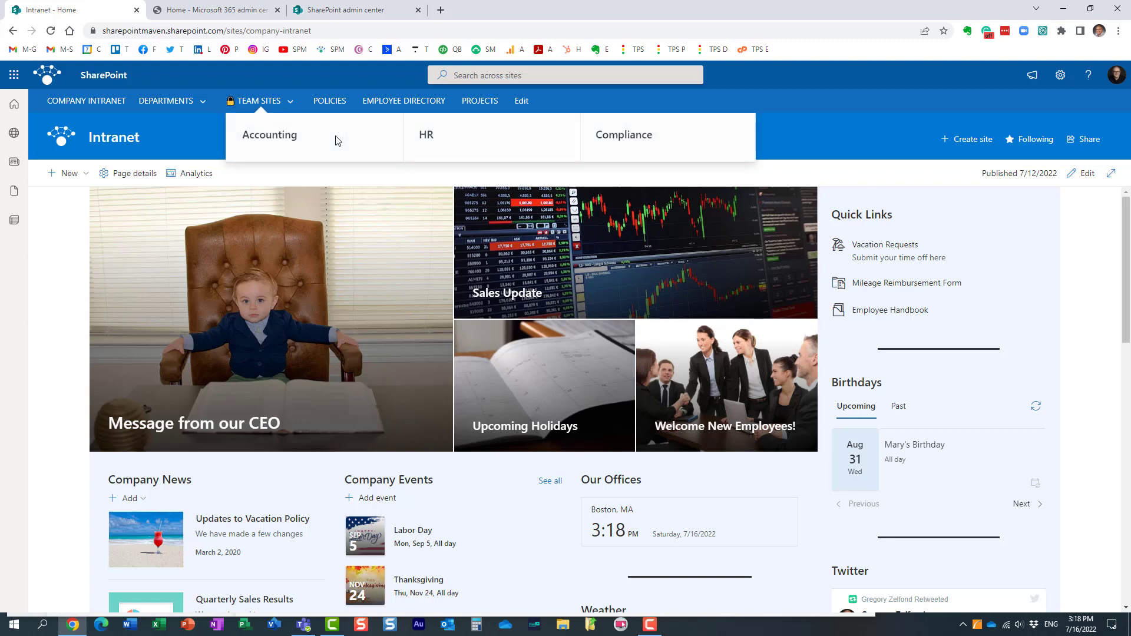
Return to the SharePoint admin center Sharing page with both 50-day settings
click(353, 13)
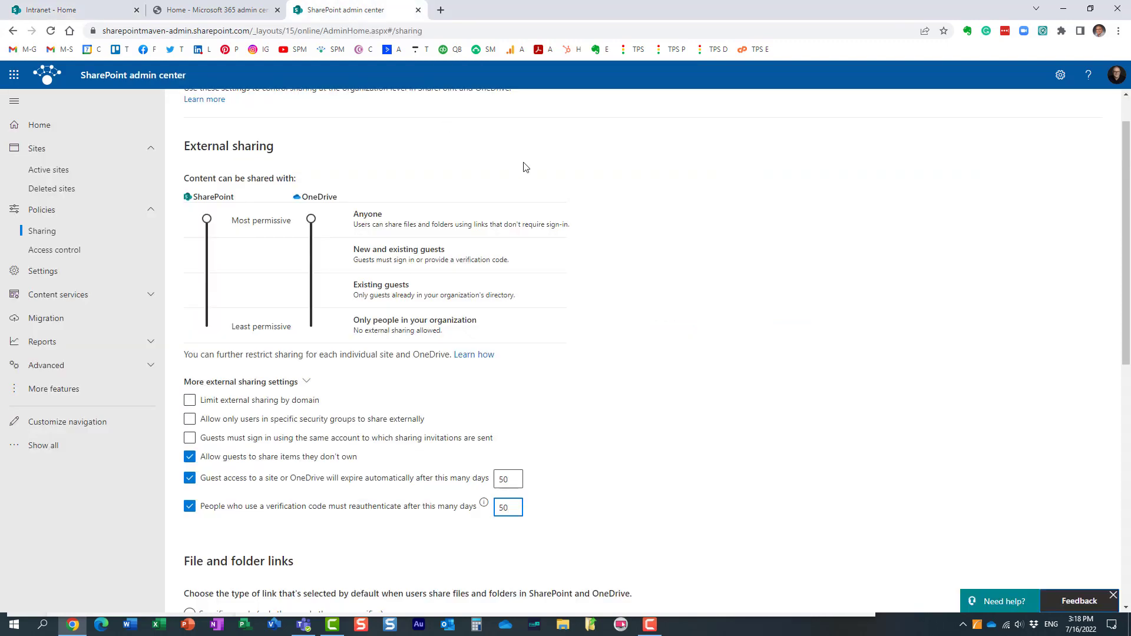